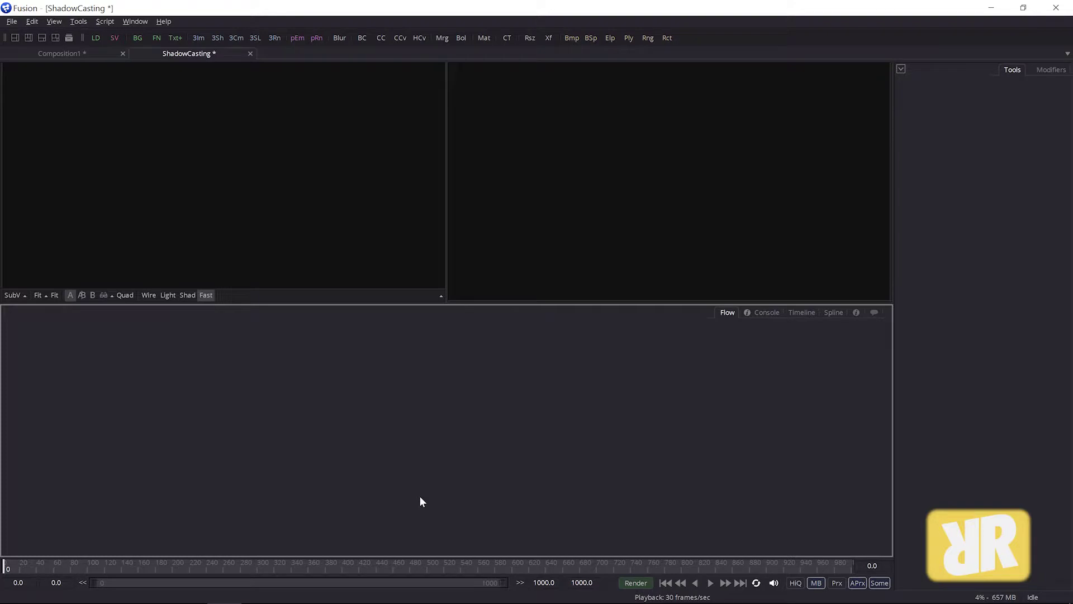
- Add a Shape 3D node, place it in the flow's left area and show it in a single full-width viewer
key("shift+space")
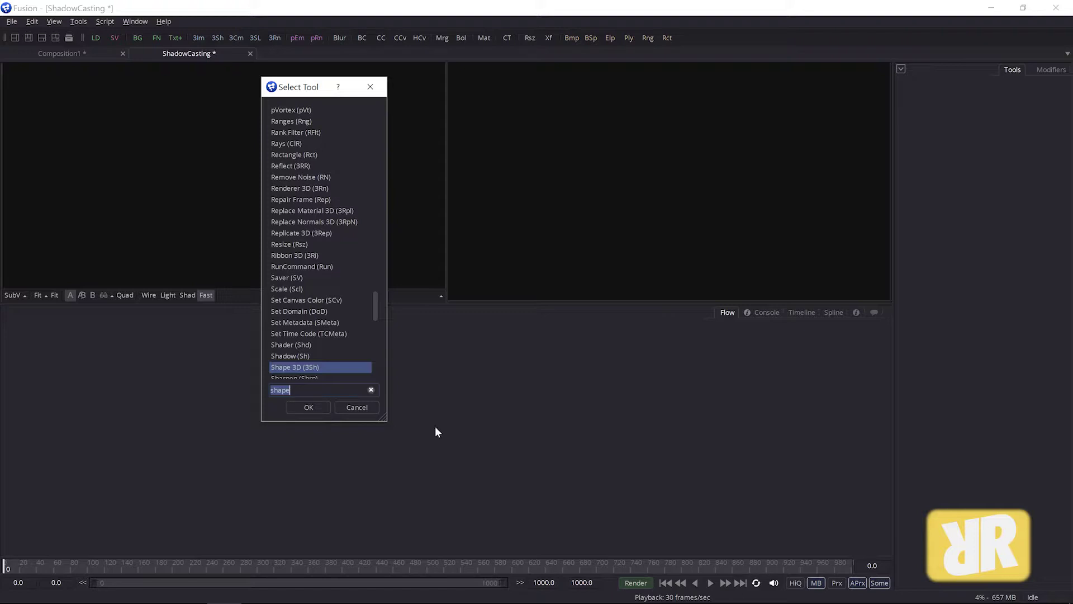
left_click_drag(296, 87, 310, 145)
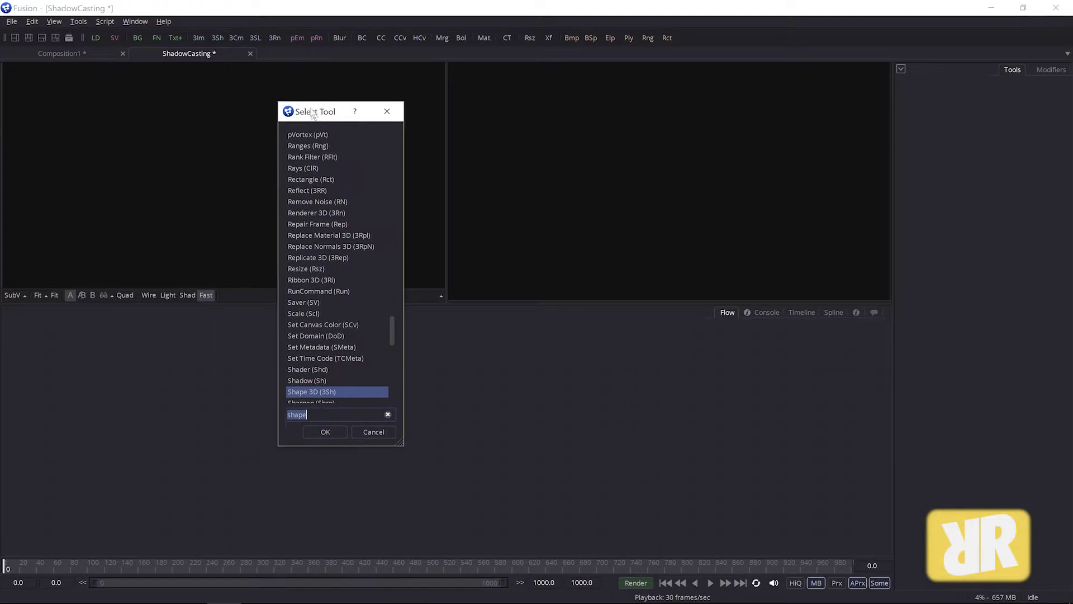
left_click(300, 386)
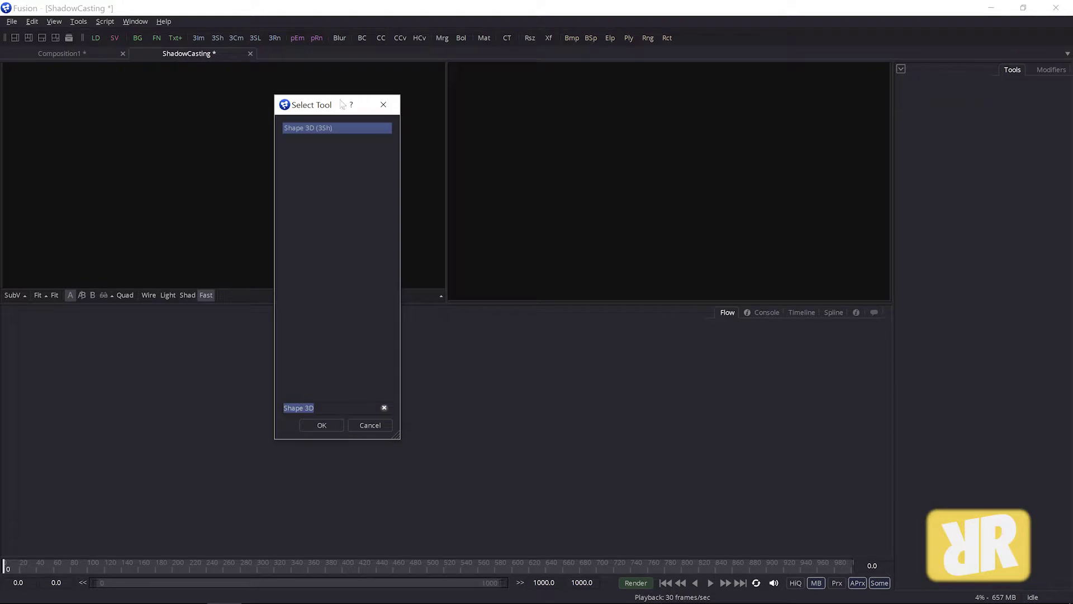
left_click(328, 426)
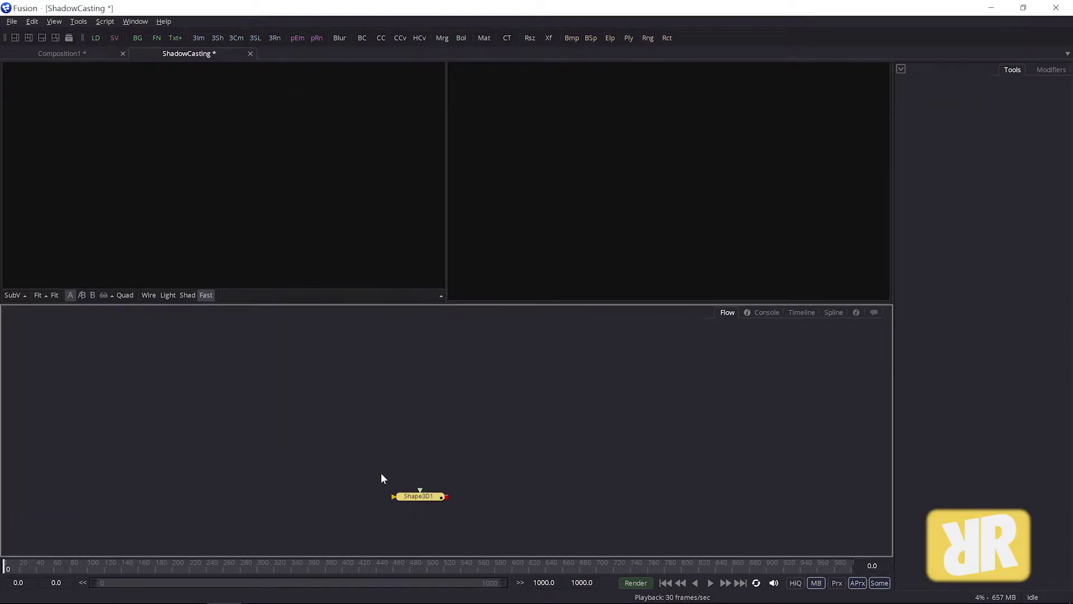
left_click_drag(418, 497, 170, 411)
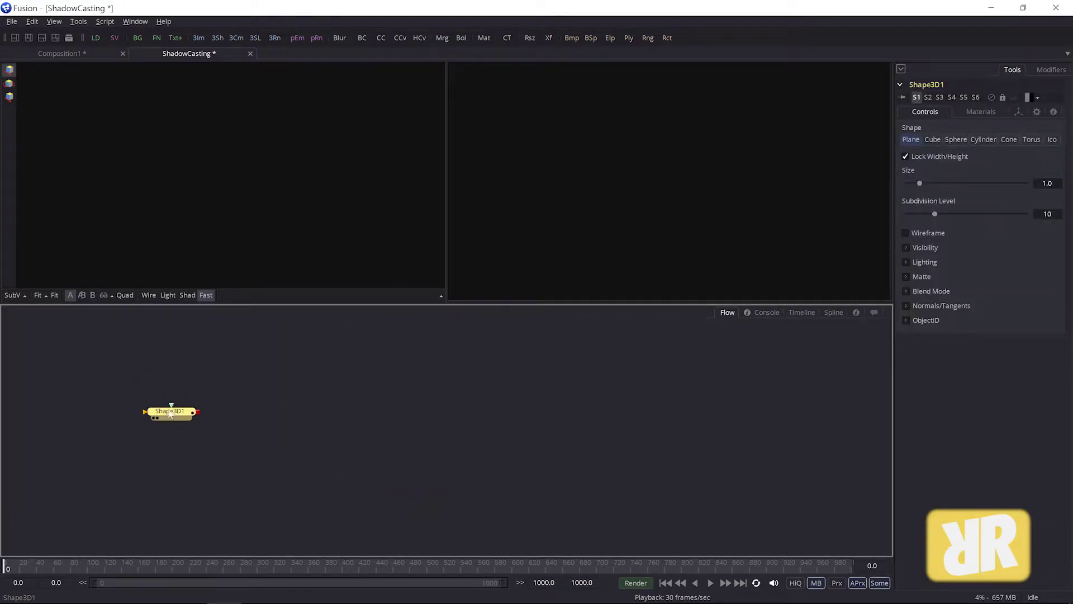
key("1")
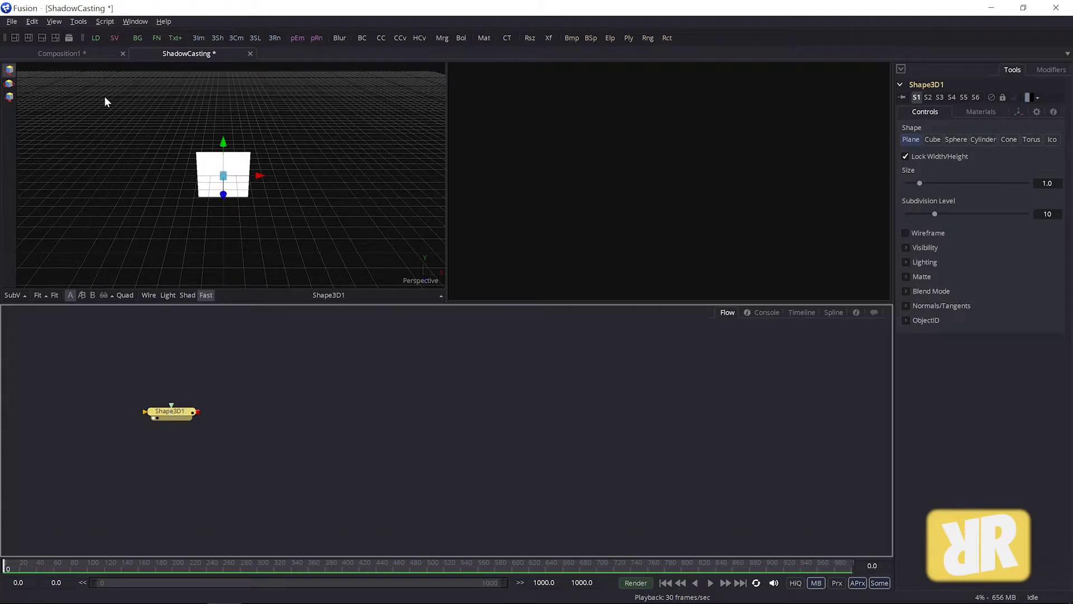
left_click(15, 38)
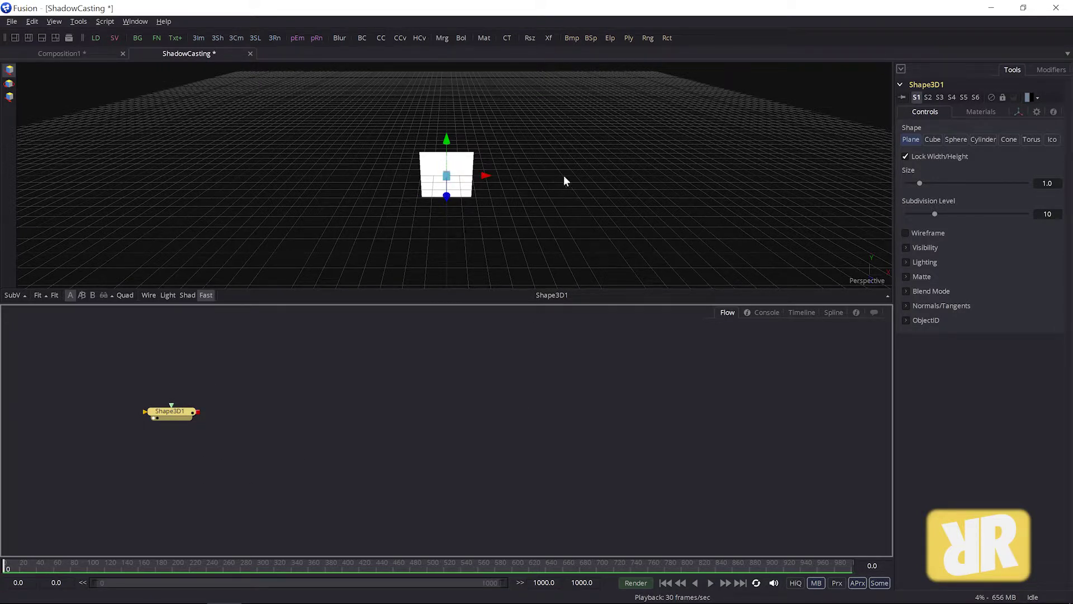
- Lay the plane flat with an X rotation of -90 and scale it up to about 16.2
left_click(1019, 111)
left_click(1047, 281)
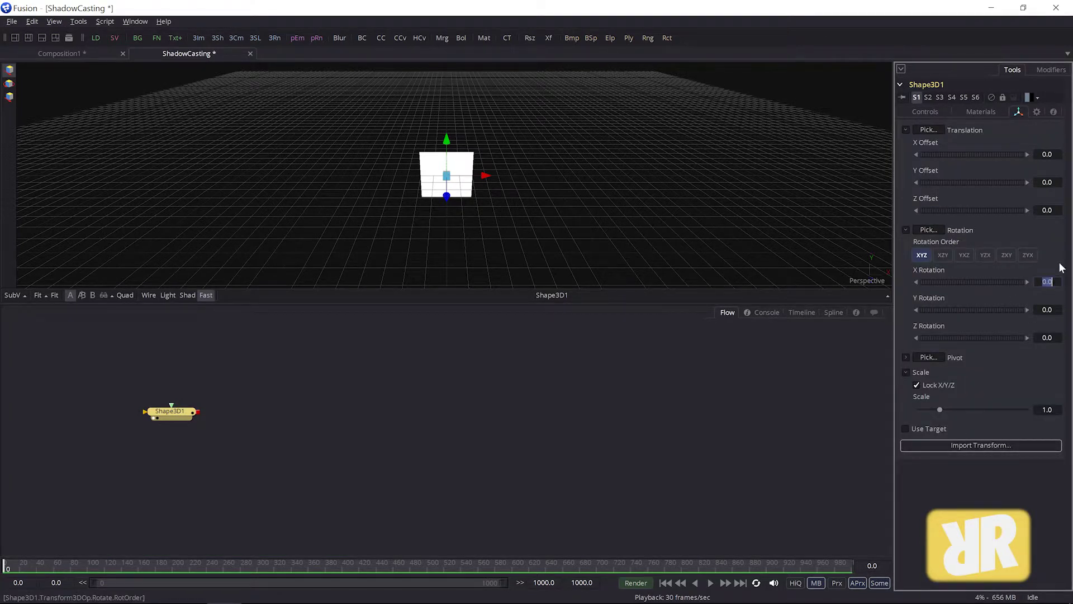
type("-90")
key("Tab")
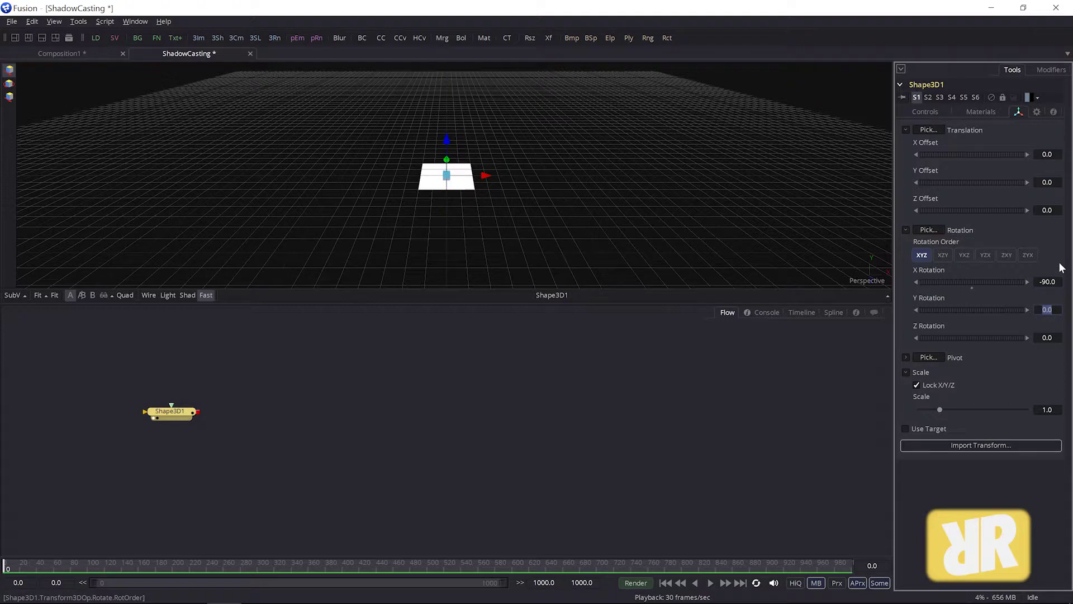
left_click(9, 97)
left_click_drag(445, 175, 555, 183)
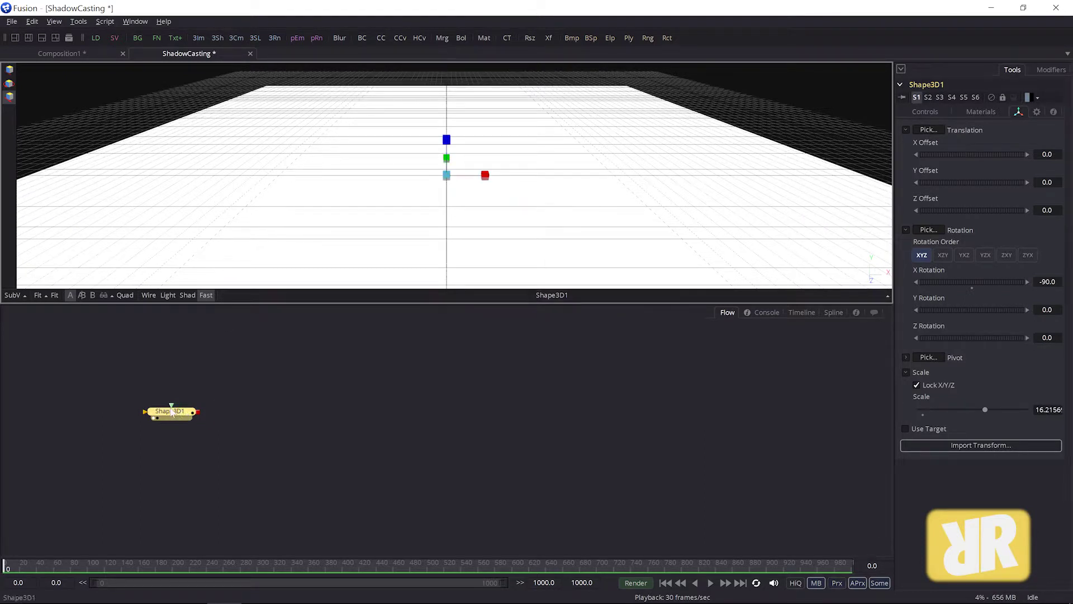
- Add a second Shape 3D merged with the plane through a Merge 3D, and display the merge in the viewer
left_click_drag(173, 413, 244, 397)
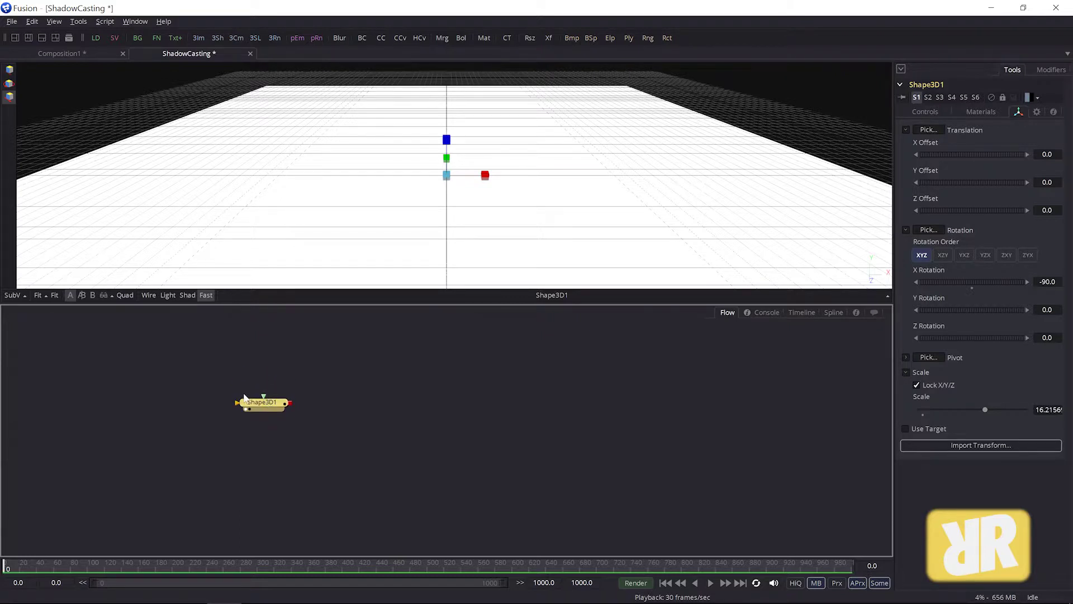
key("ctrl+space")
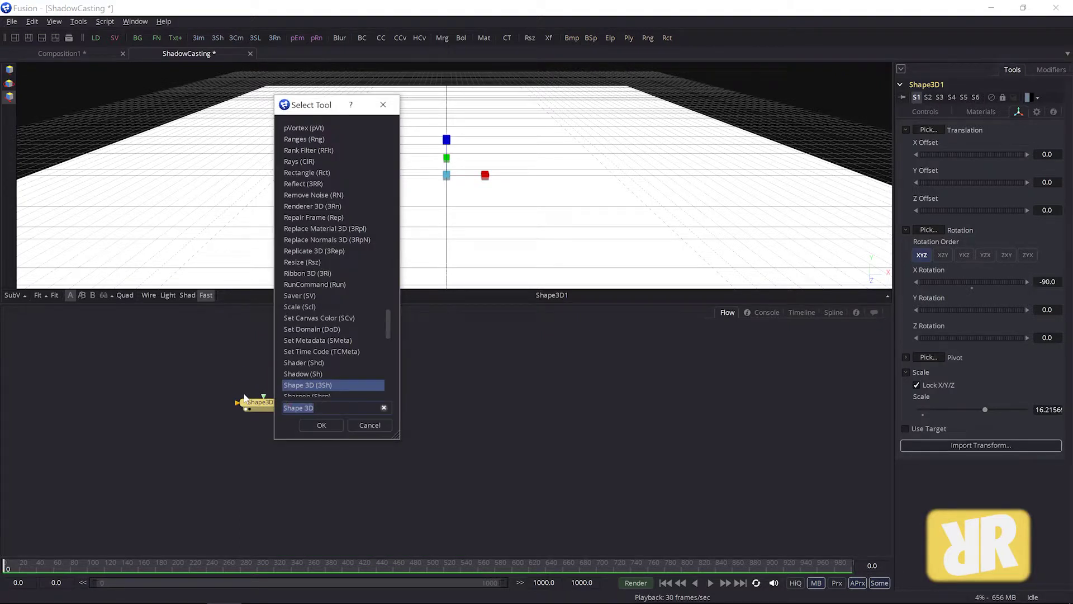
key("Return")
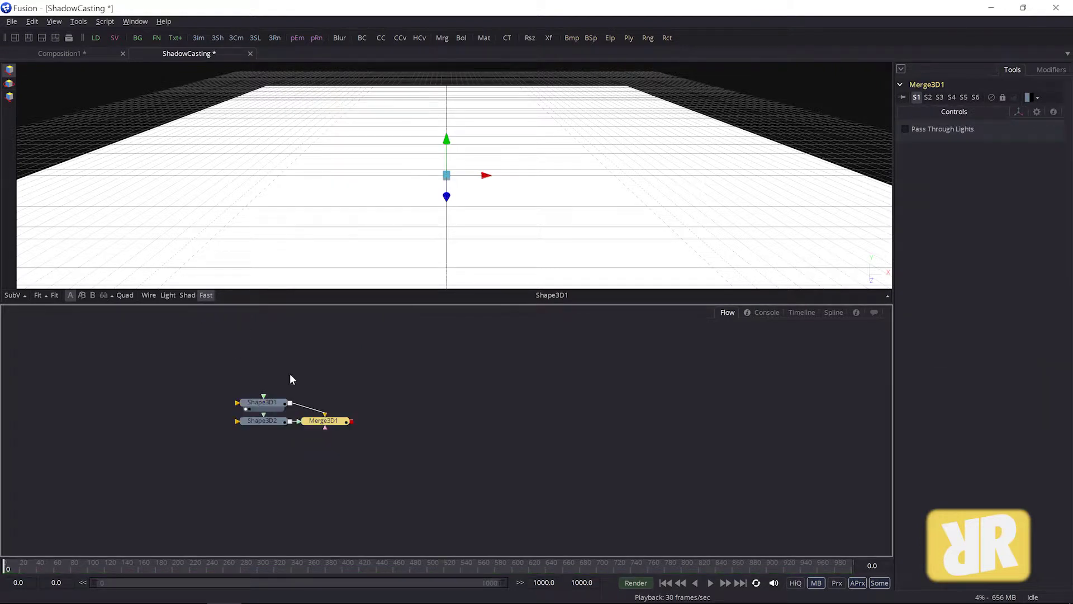
left_click_drag(322, 417, 404, 406)
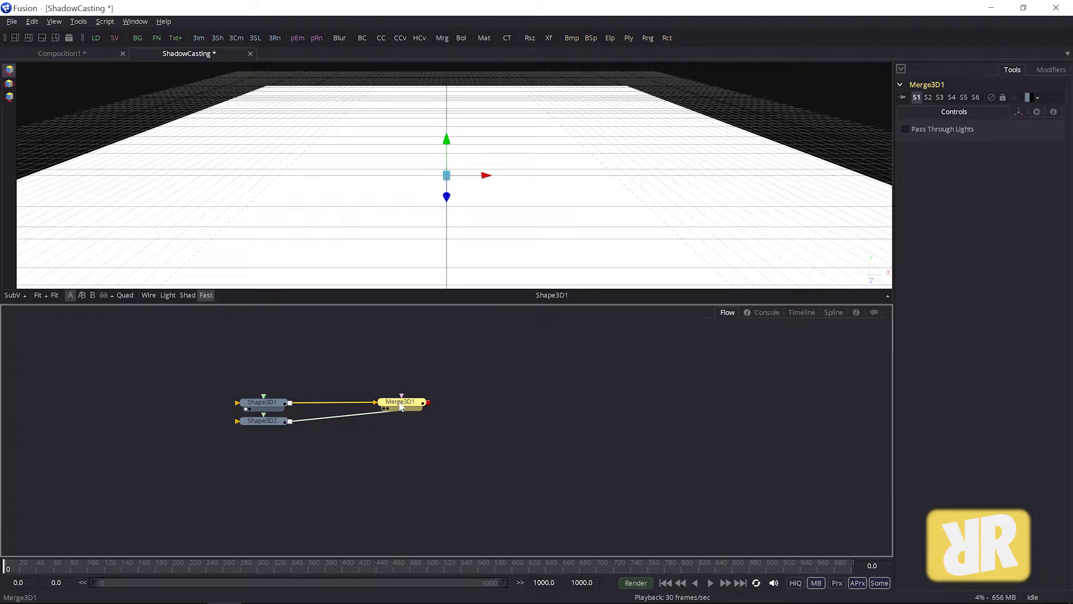
key("1")
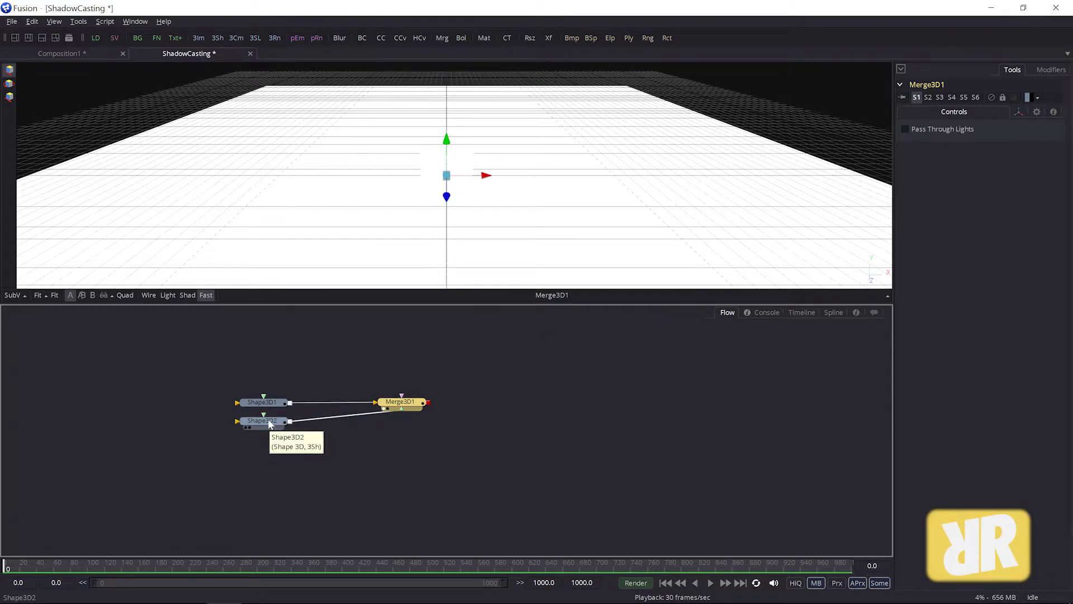
- Change the second shape to a cube and raise it onto the plane, with lighting and shadows enabled in the viewer
left_click_drag(269, 424, 269, 436)
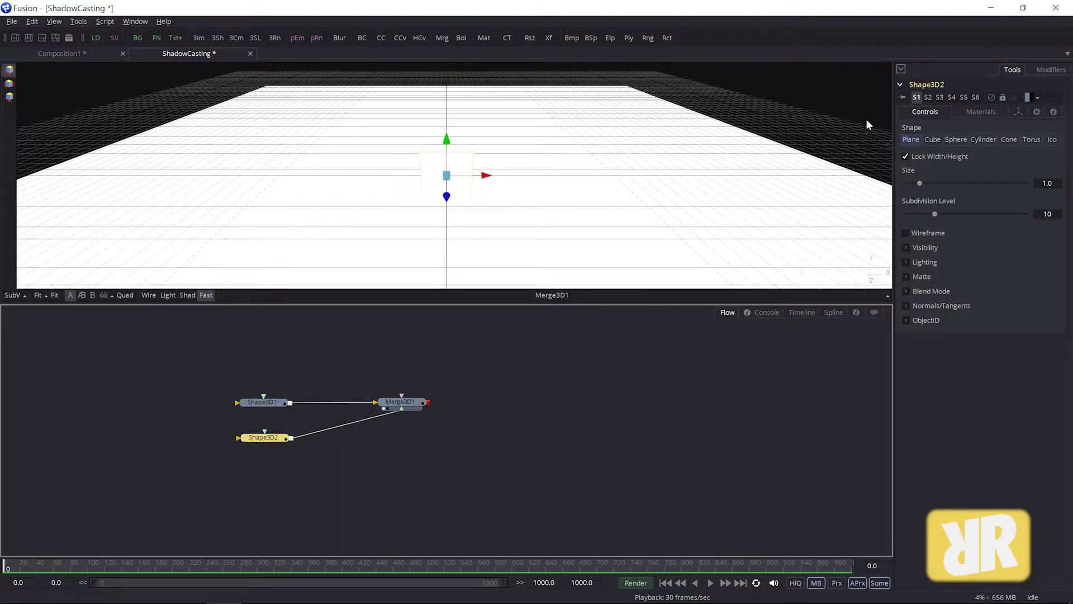
left_click(932, 140)
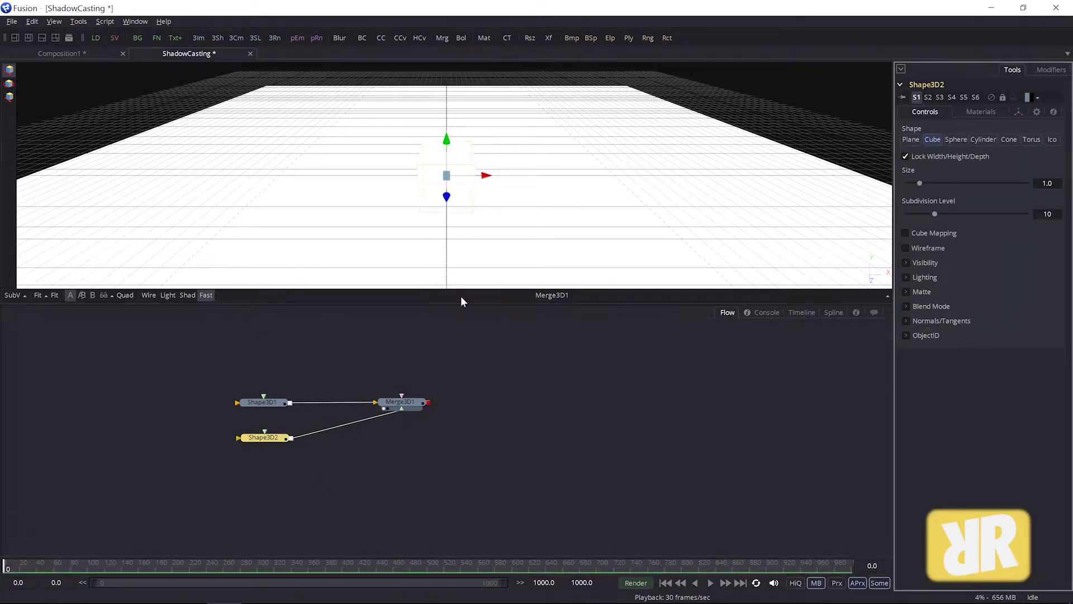
left_click(167, 296)
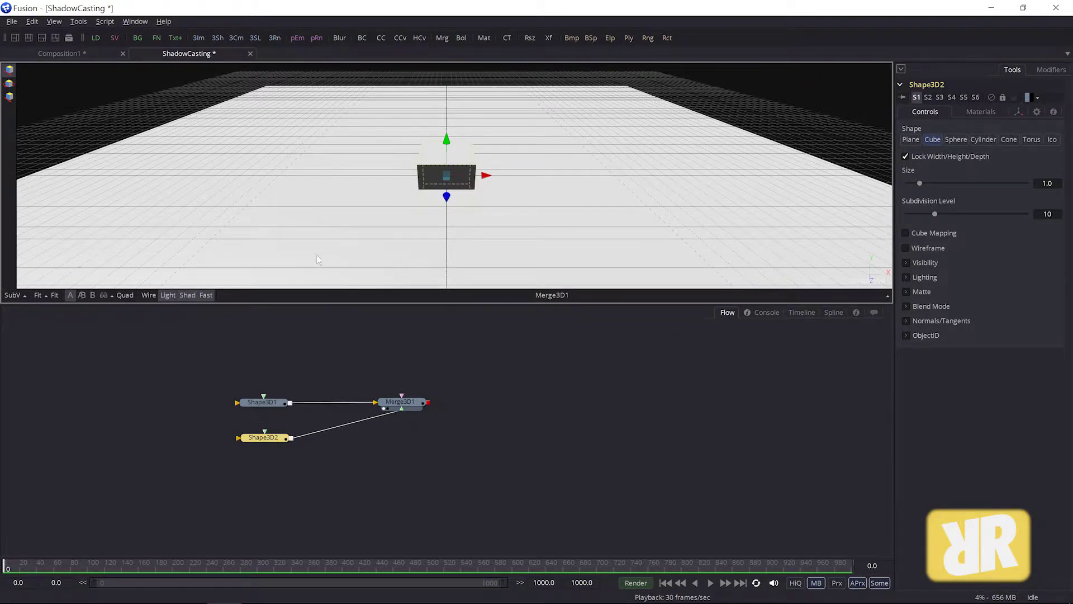
mouse_move(445, 140)
left_mouse_down()
mouse_move(446, 109)
mouse_move(443, 121)
left_mouse_up()
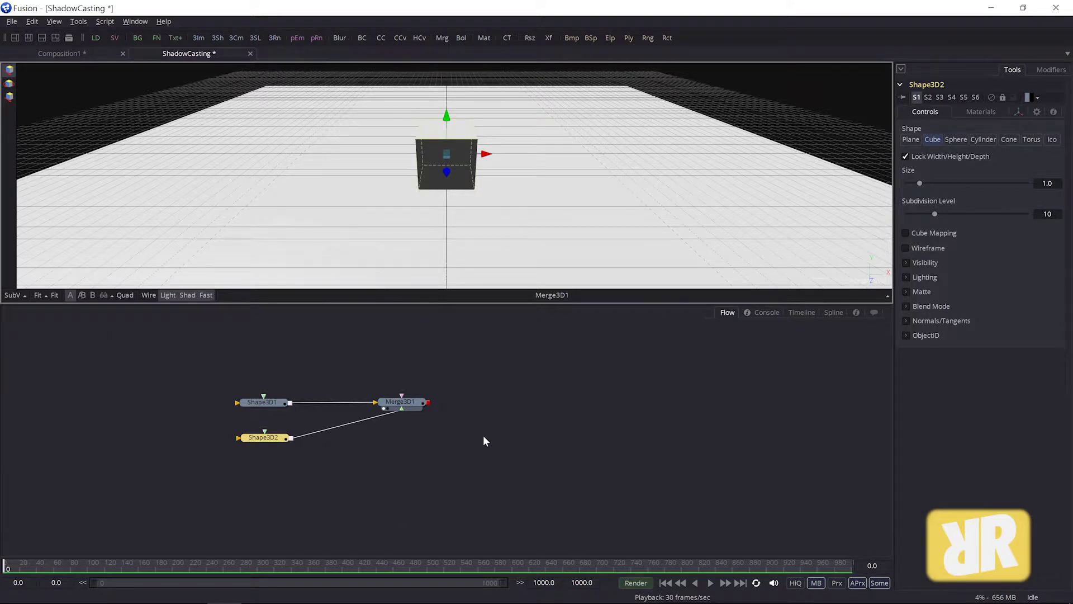
- Add a Spot Light connected to the Merge 3D and place its node below the merge
left_click(412, 406)
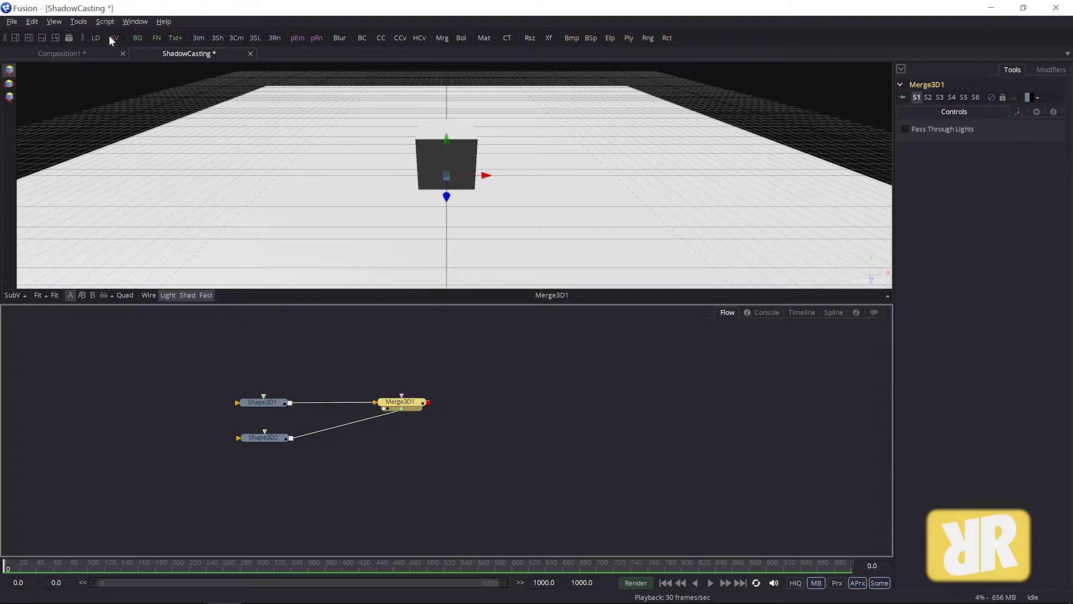
left_click(78, 21)
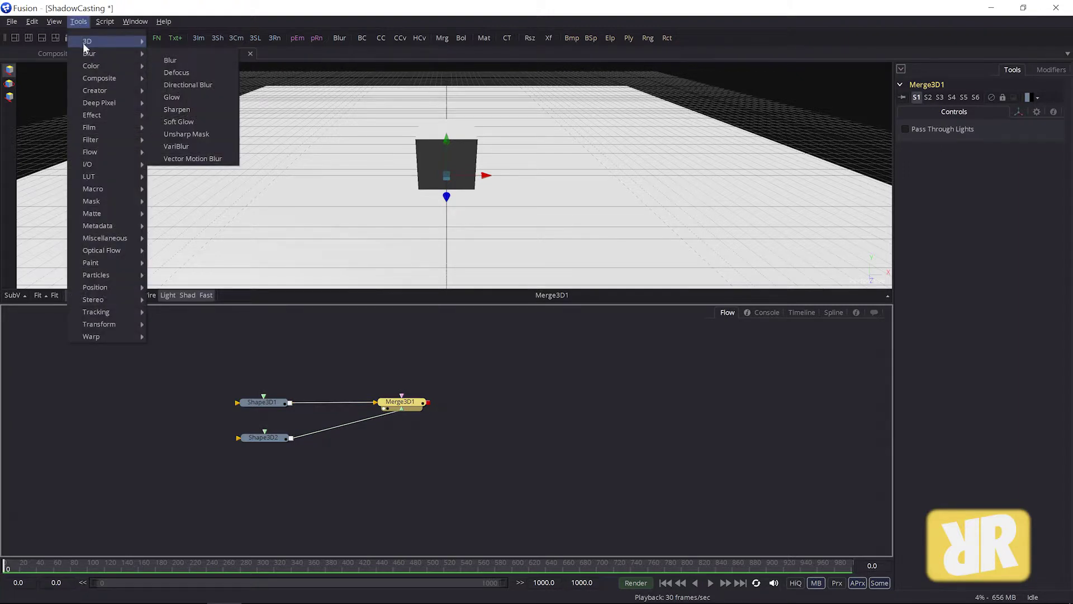
mouse_move(83, 42)
mouse_move(175, 44)
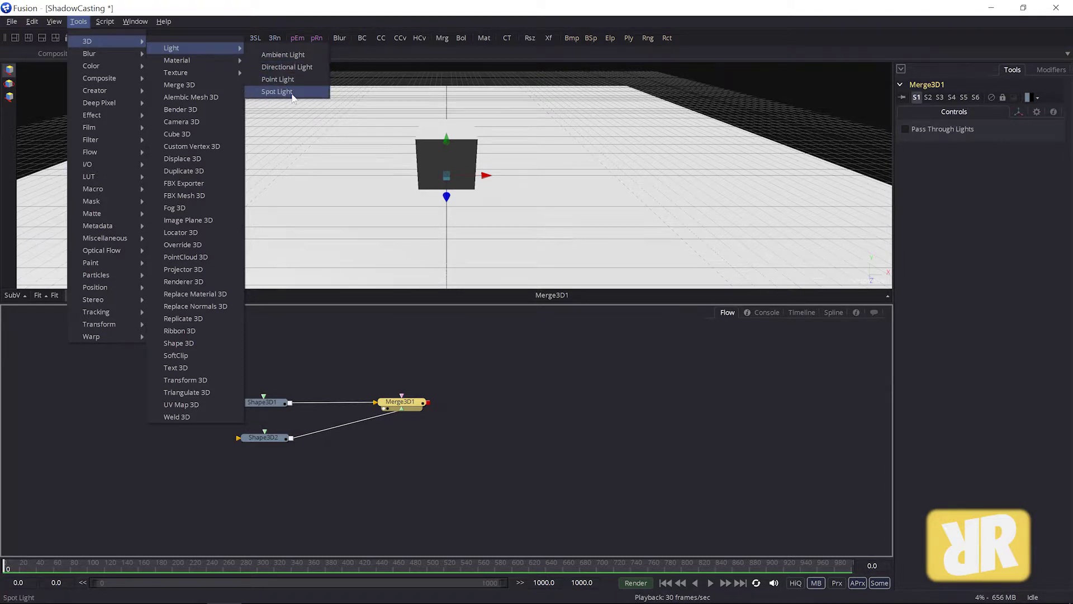
mouse_move(212, 48)
left_click(282, 92)
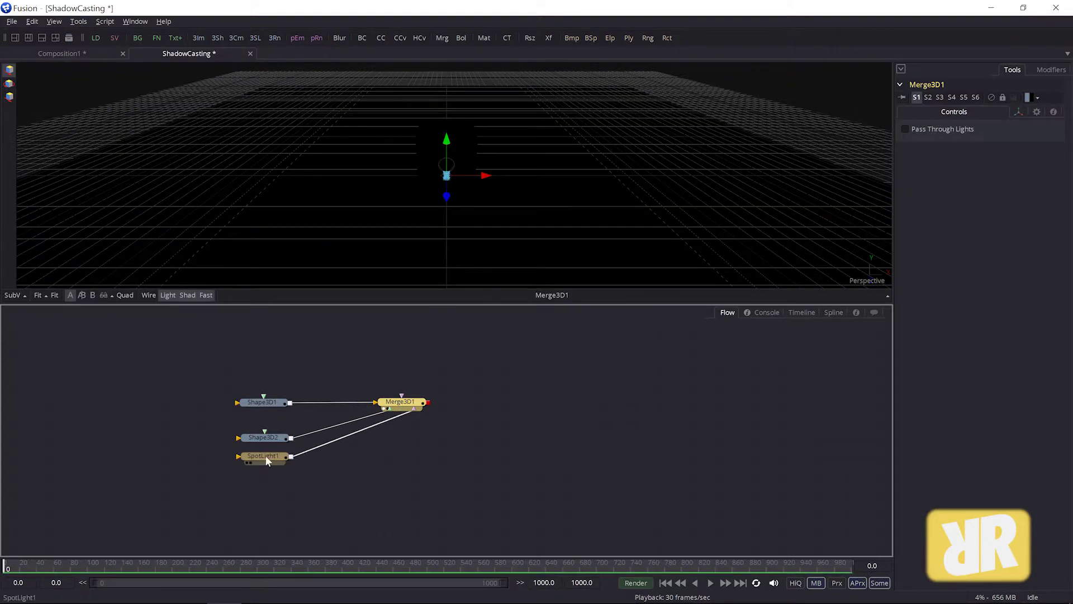
left_click_drag(265, 455, 428, 460)
- Move the spotlight up and in front of the cube, to about Y offset 0.84 and Z offset 4.19
left_click(400, 460)
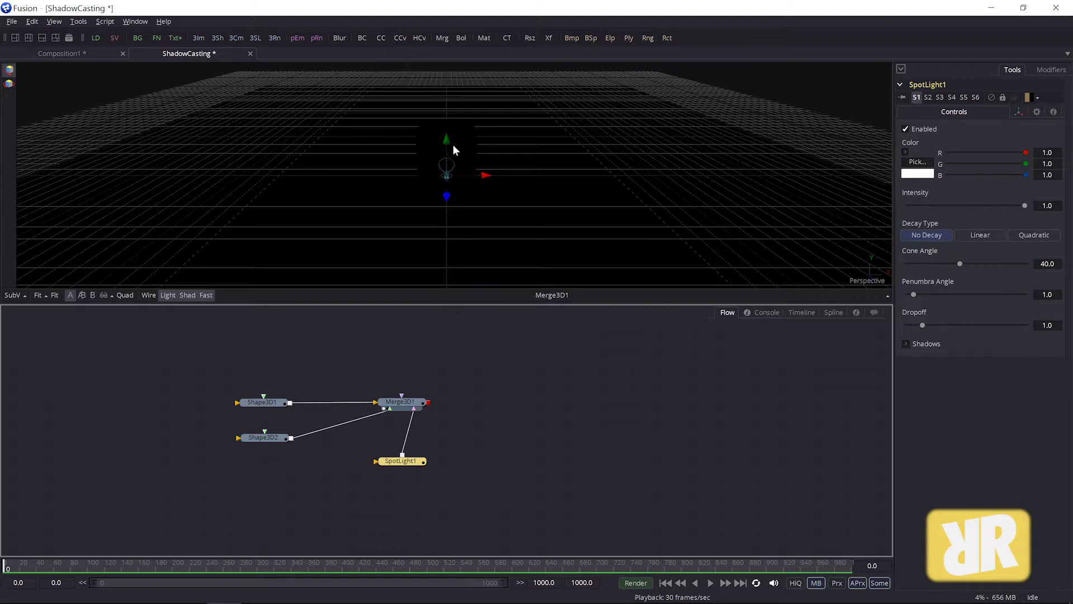
left_click_drag(446, 140, 447, 98)
left_click_drag(446, 149, 444, 229)
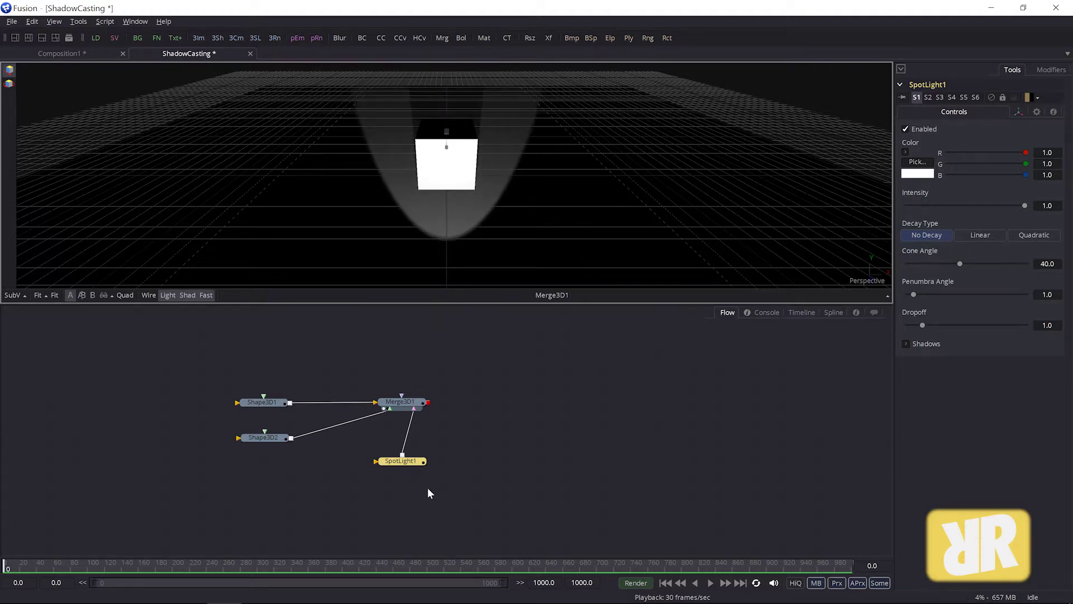
left_click(1018, 111)
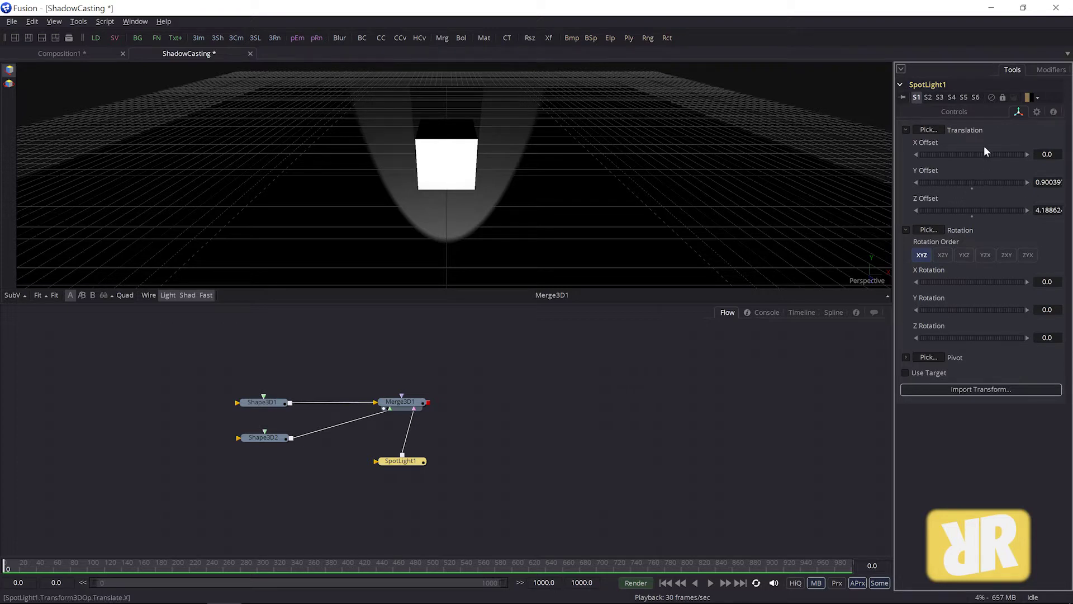
mouse_move(973, 181)
left_mouse_down()
mouse_move(954, 182)
mouse_move(971, 183)
left_mouse_up()
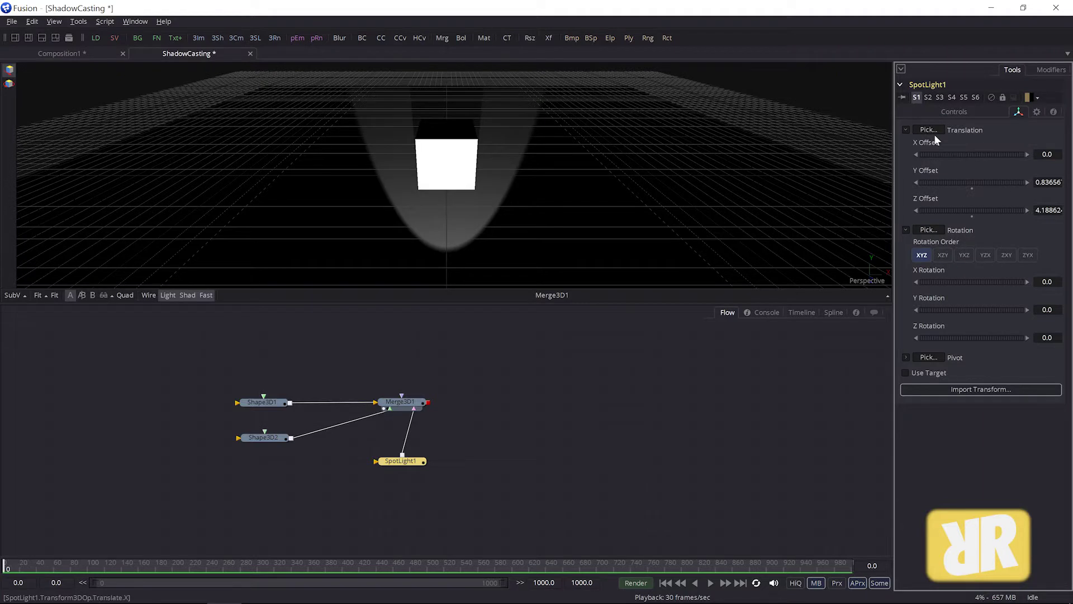
- Set the spotlight's intensity to 2 and soften its edge with a penumbra angle of 12
left_click(946, 113)
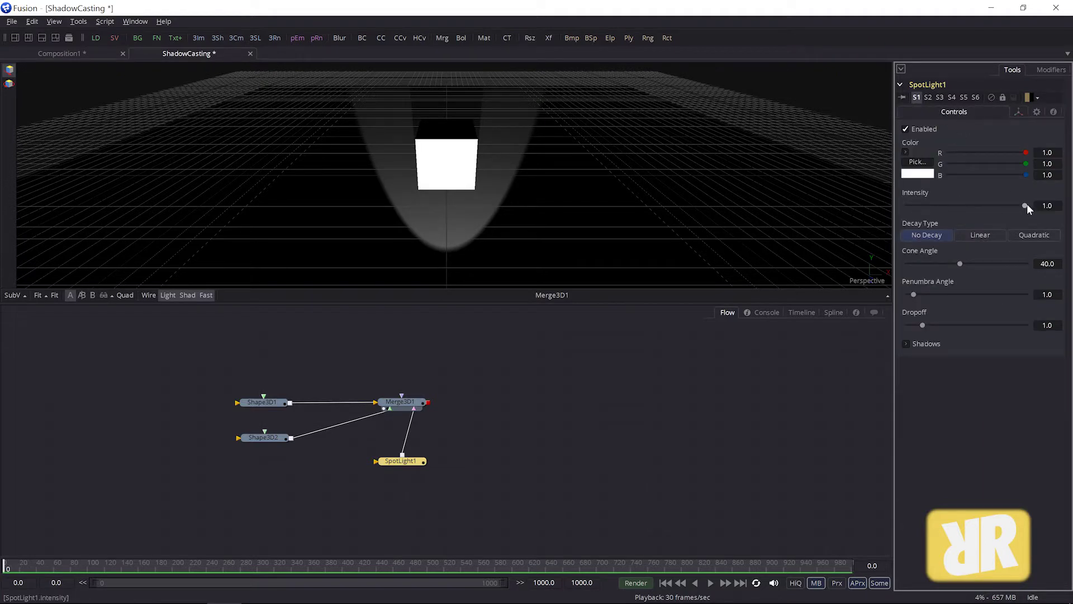
left_click(1044, 205)
type("2")
key("Tab")
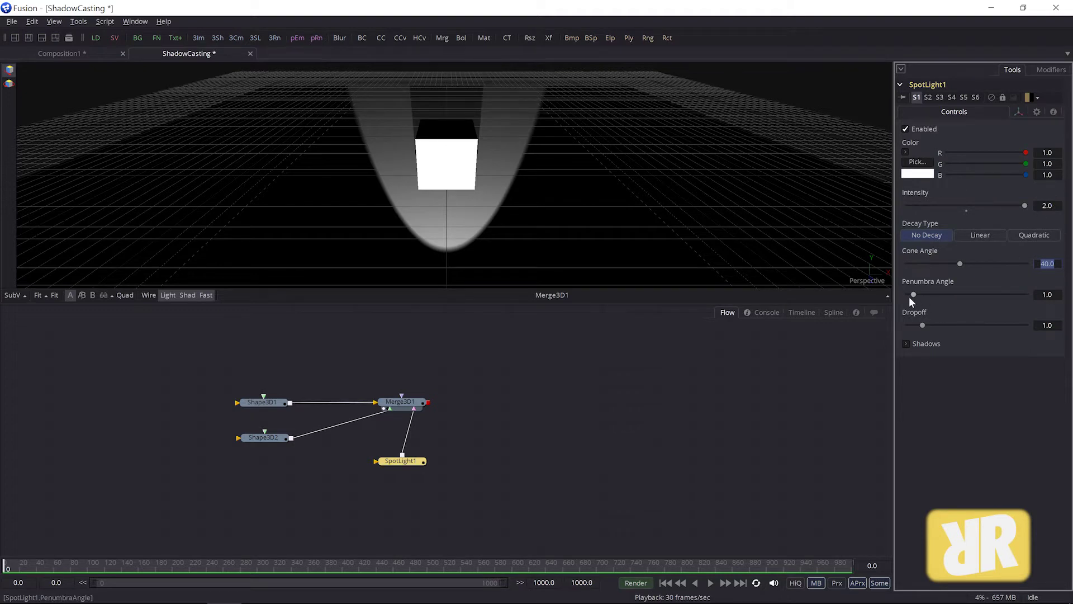
left_click_drag(914, 294, 980, 293)
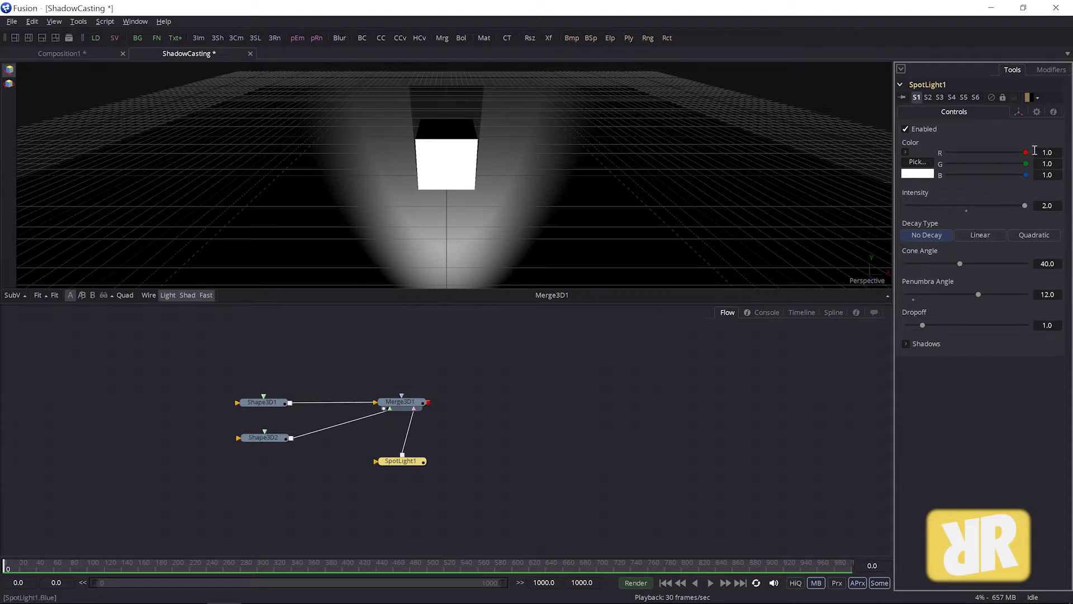
- Shift the spotlight sideways to an X offset of about 0.4 and move its node slightly left in the flow
left_click(1018, 112)
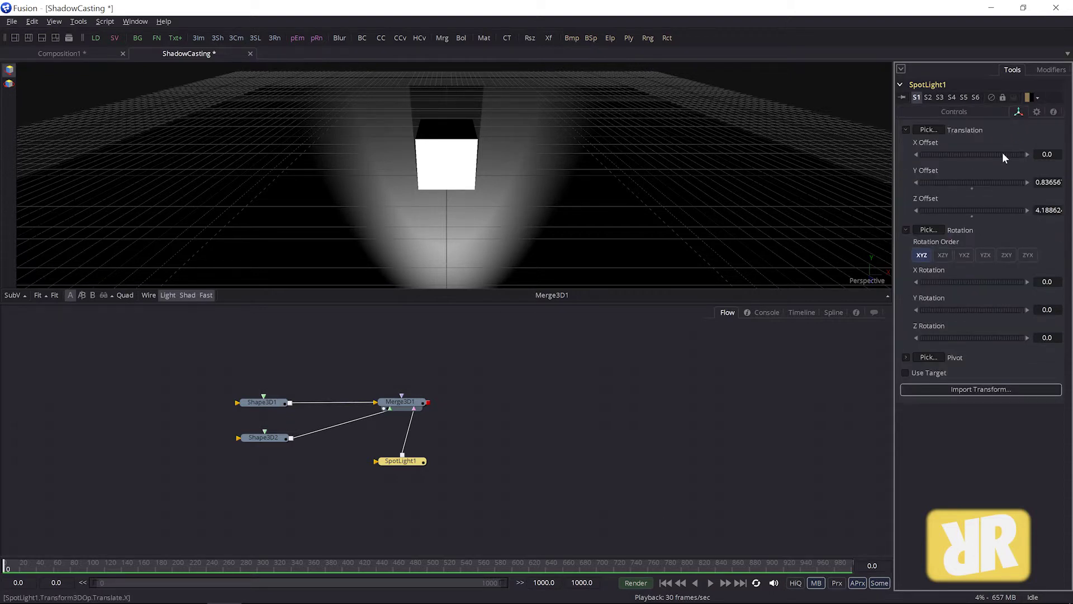
mouse_move(1001, 152)
left_mouse_down()
mouse_move(949, 151)
mouse_move(1020, 152)
mouse_move(959, 153)
mouse_move(1012, 158)
left_mouse_up()
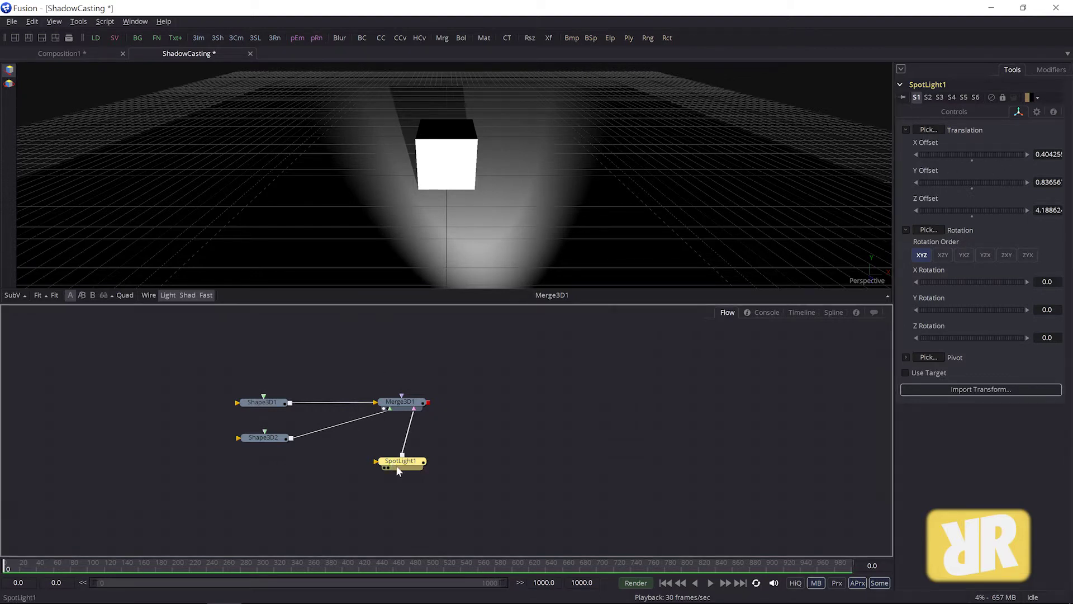
left_click_drag(423, 459, 372, 463)
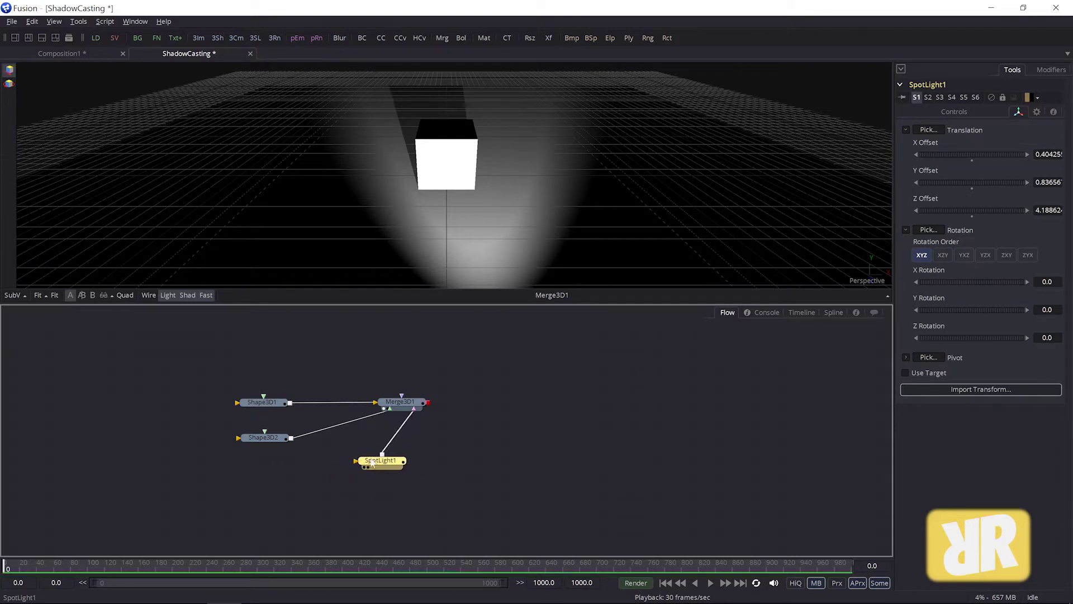
- Turn the viewer's shadows off and back on to compare the scene with and without them
left_click(187, 295)
left_click(186, 294)
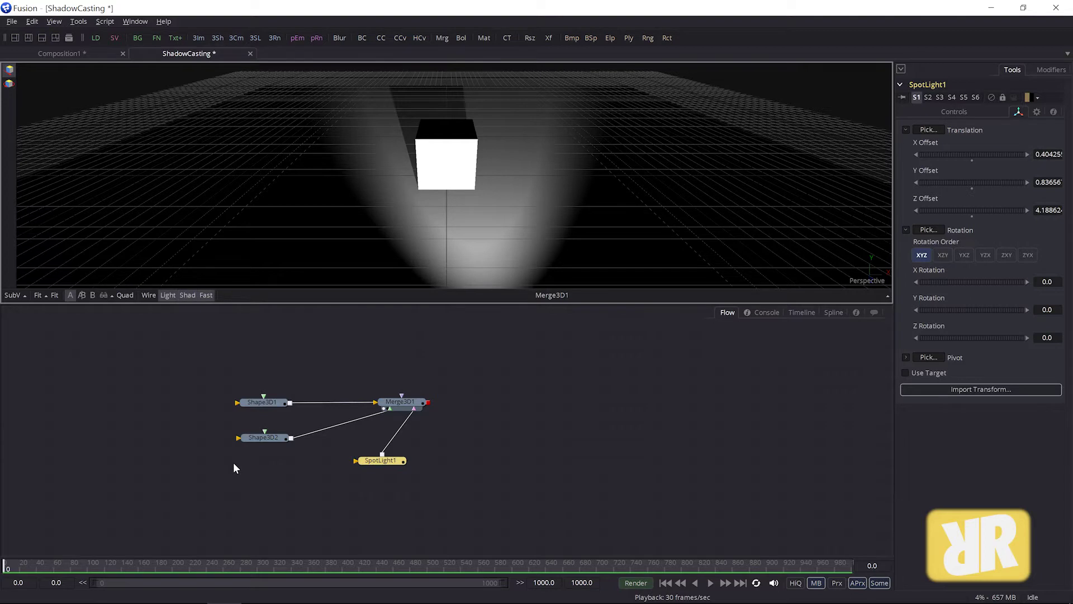
- Expand the cube's lighting options and examine its Shadow Caster and Shadow Receiver settings
left_click(265, 439)
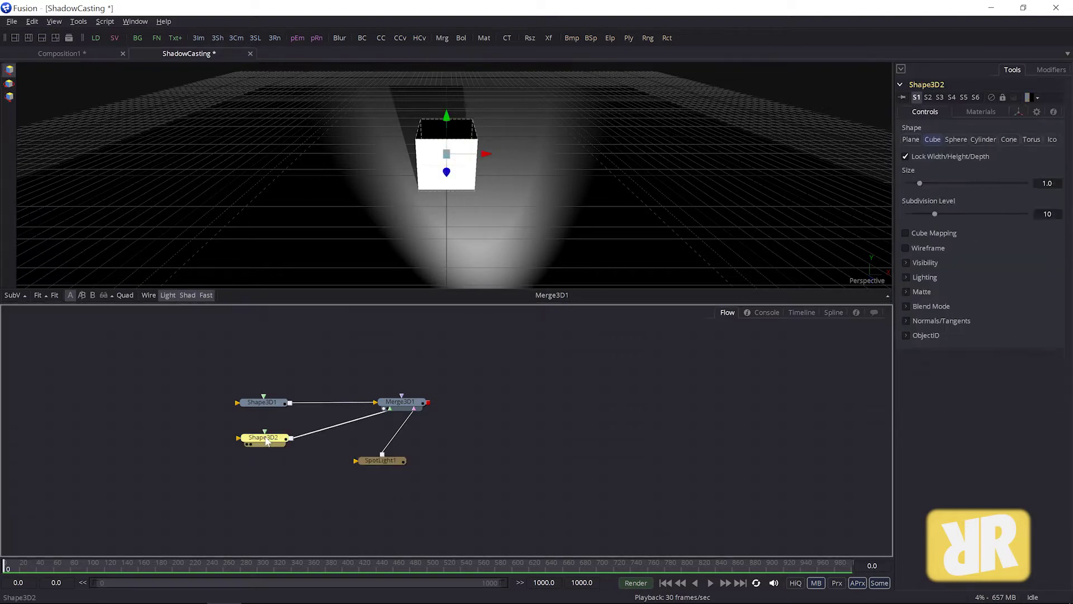
left_click(907, 291)
left_click(906, 277)
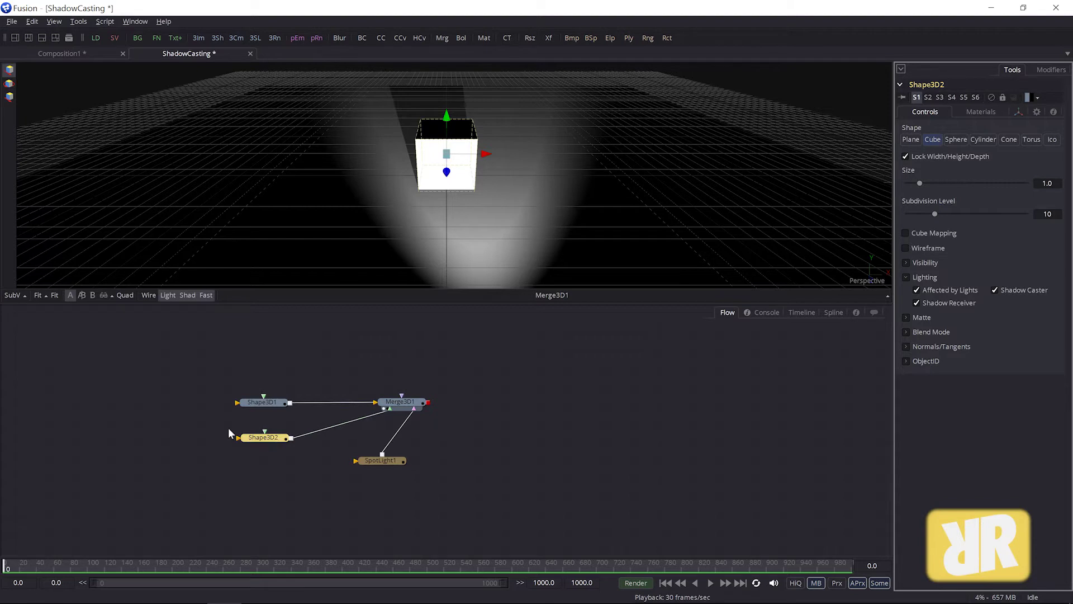
left_click(916, 302)
- Shift the ground plane's node slightly up and right in the flow, and toggle its Shadow Receiver option off and back on
left_click_drag(254, 402, 283, 383)
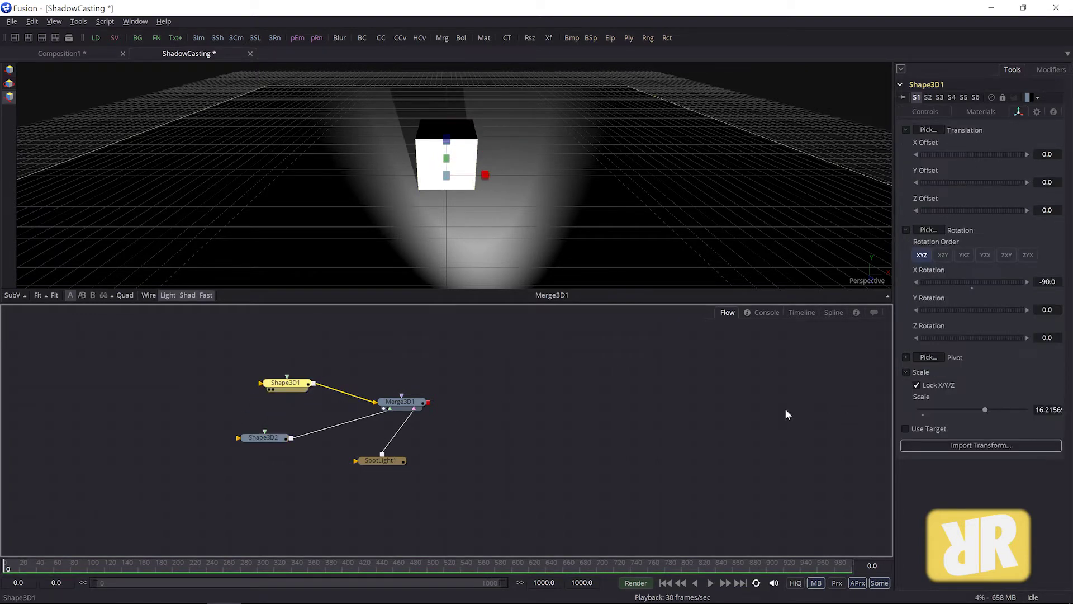
left_click(932, 112)
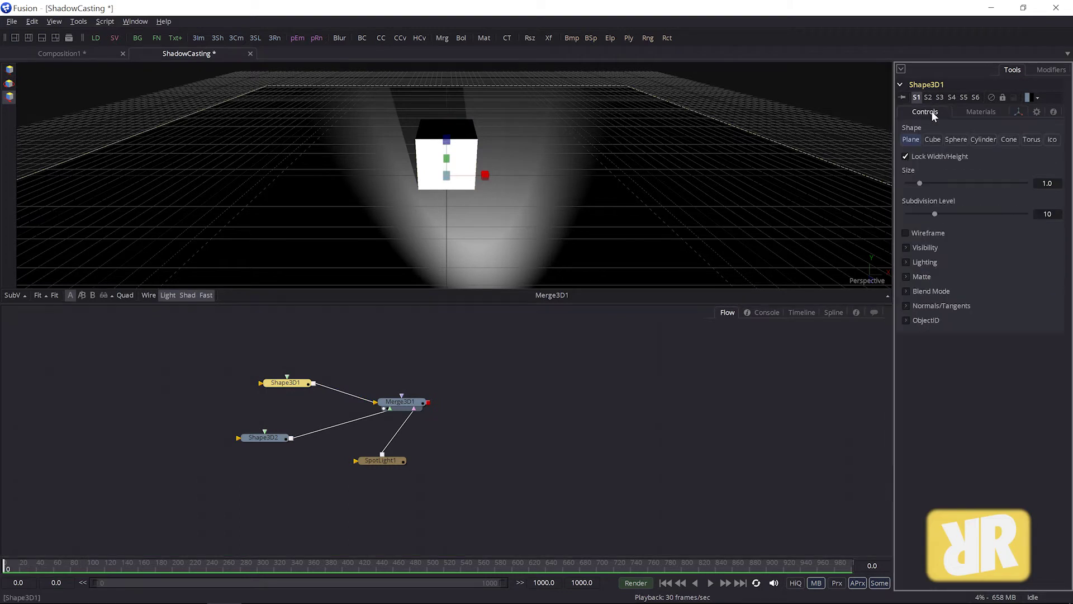
left_click(904, 276)
left_click(904, 274)
left_click(908, 261)
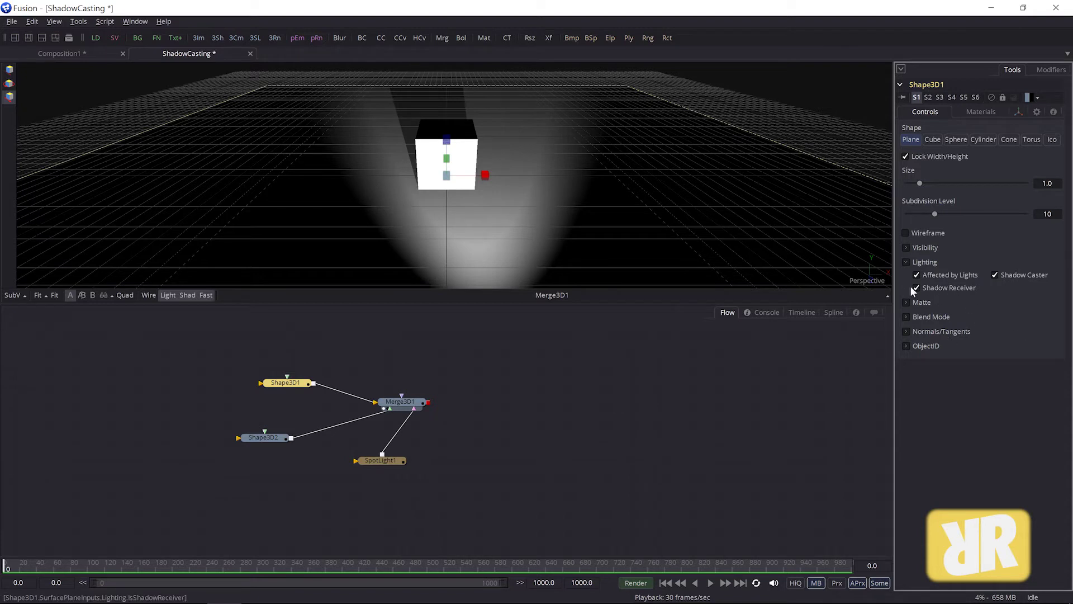
left_click(917, 287)
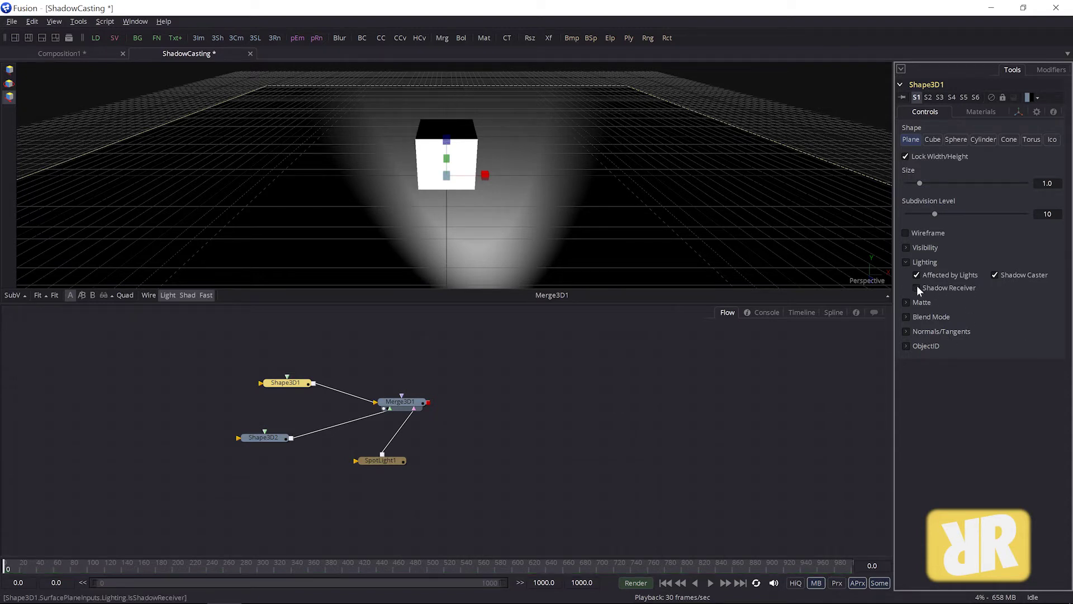
left_click(916, 288)
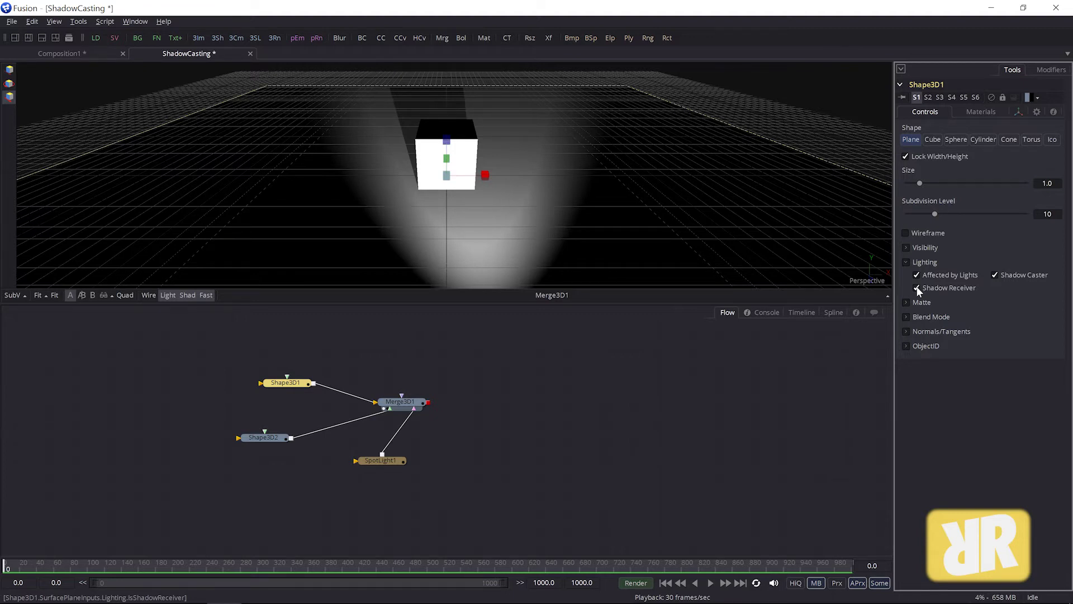
- Select the spotlight for editing and nudge its node slightly down and left in the flow
mouse_move(385, 465)
left_mouse_down()
mouse_move(411, 470)
mouse_move(364, 455)
mouse_move(364, 468)
left_mouse_up()
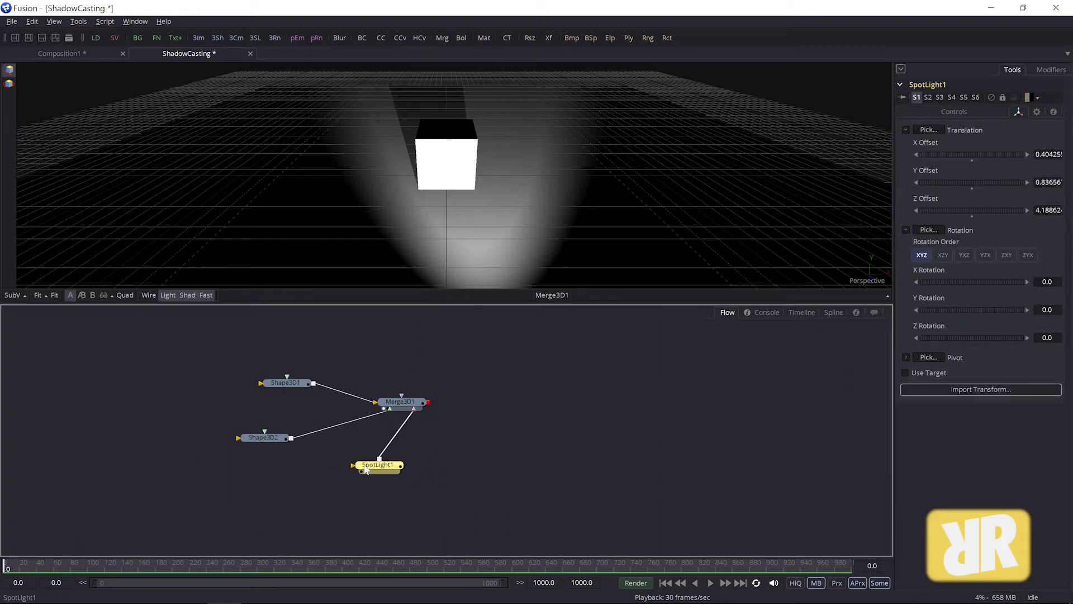